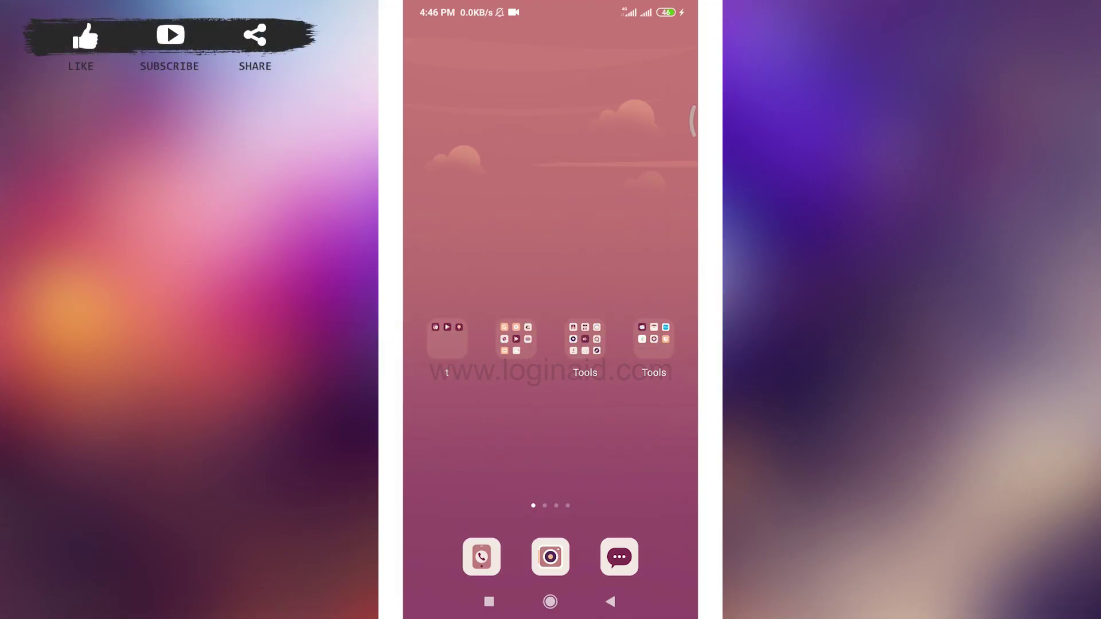
Step: Open the first home-screen folder to reach the Chrome browser
click(448, 340)
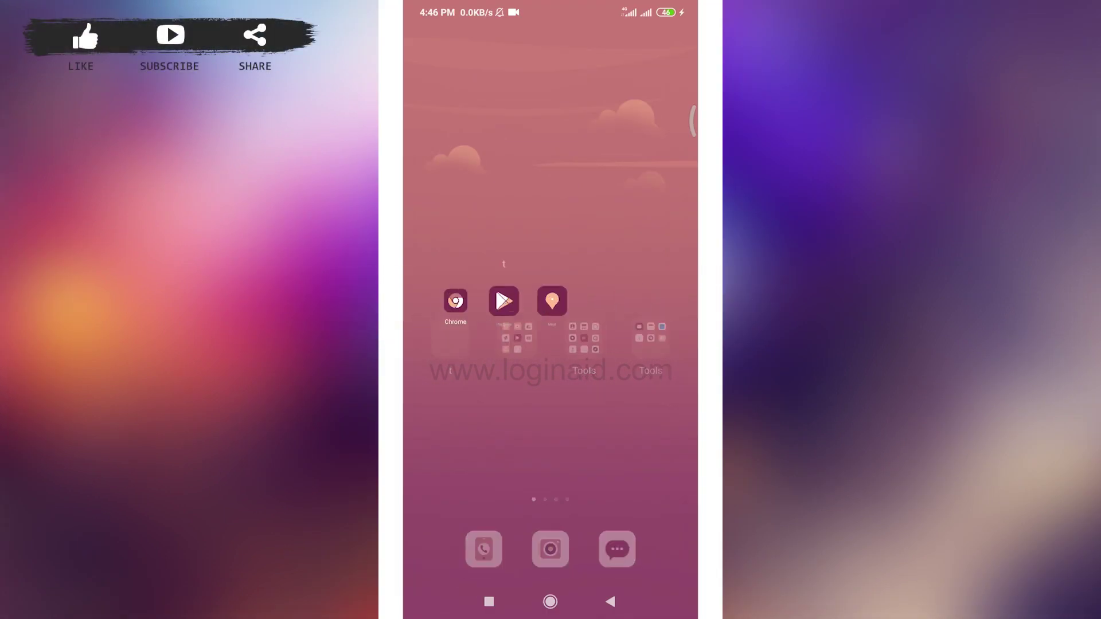
Step: Launch Chrome and go to nike.com from the address bar
click(470, 283)
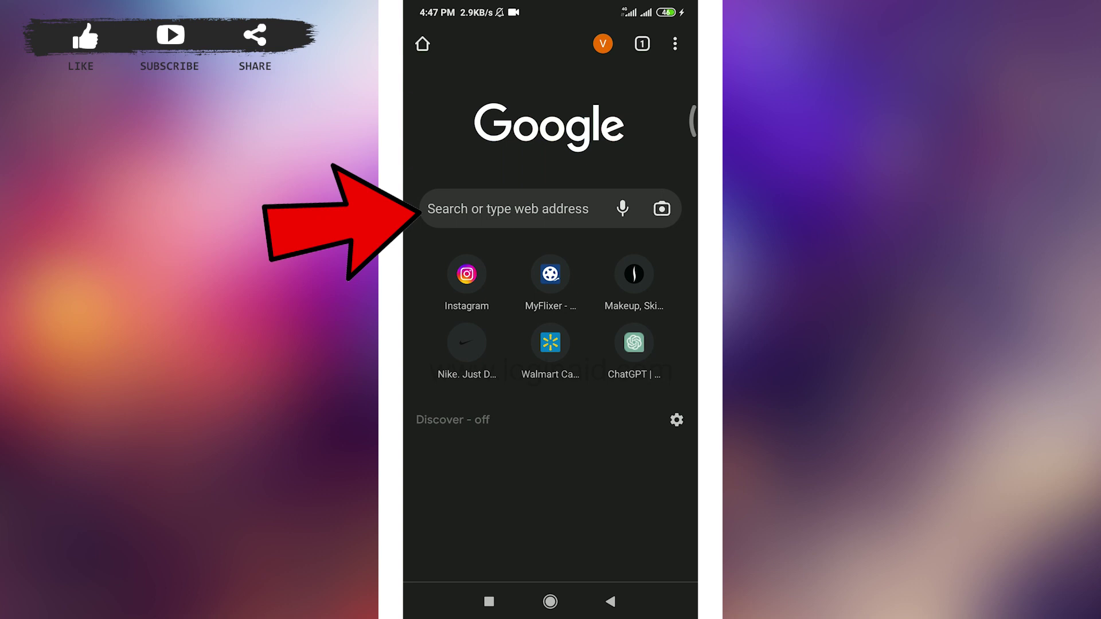
click(507, 209)
text(nike.co)
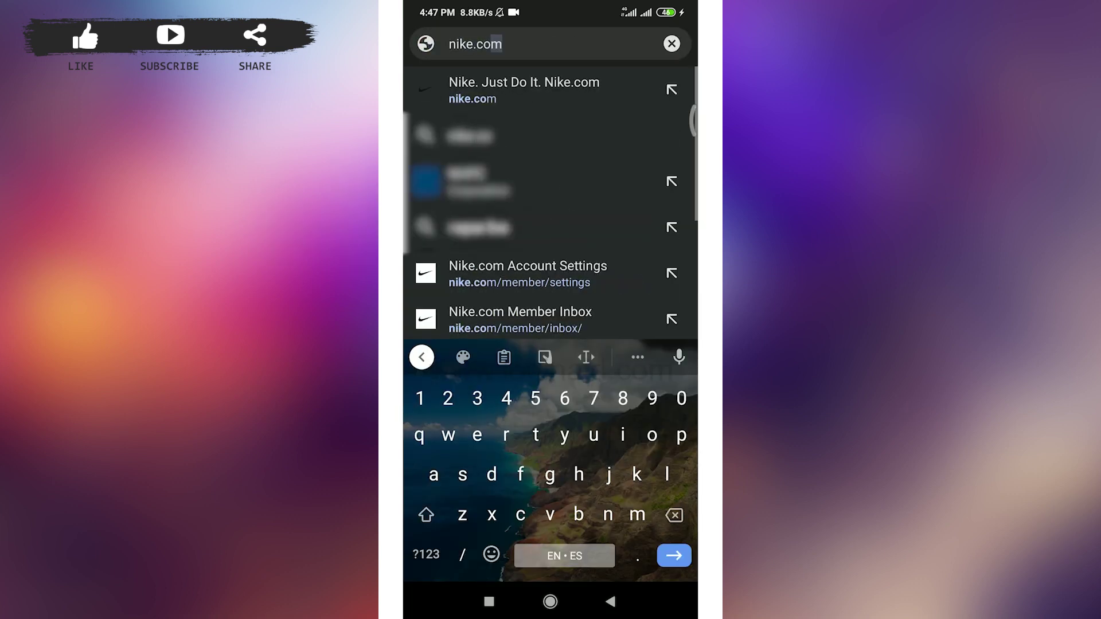
key(Return)
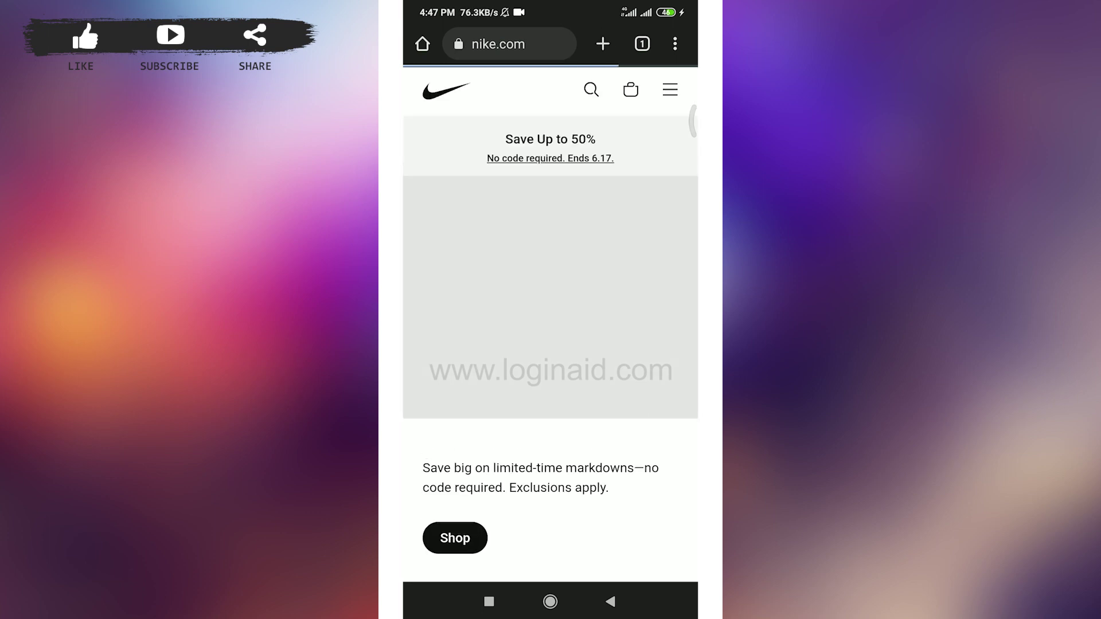
scroll(551, 310, down, 1)
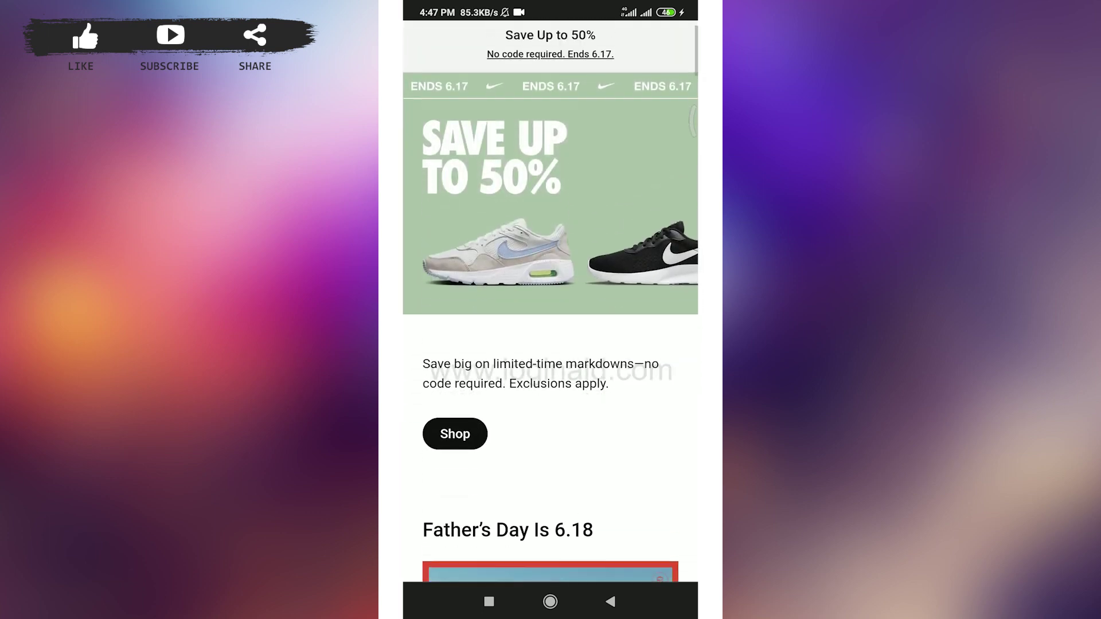
scroll(550, 310, up, 2)
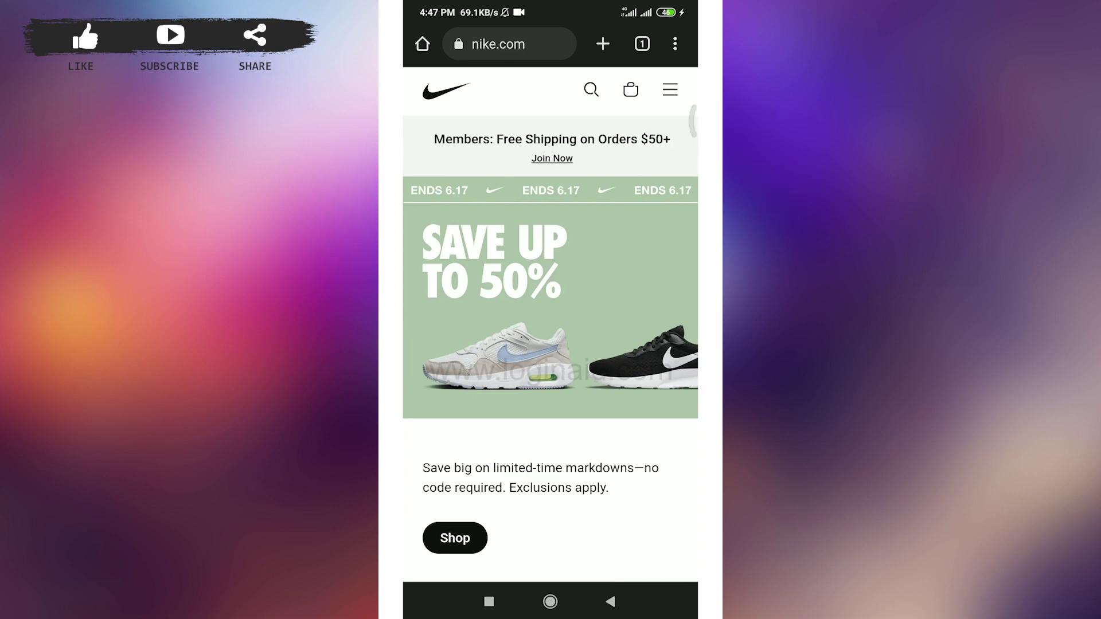
Step: Open Nike's hamburger menu with shopping categories and the 'Hi' account greeting
click(670, 90)
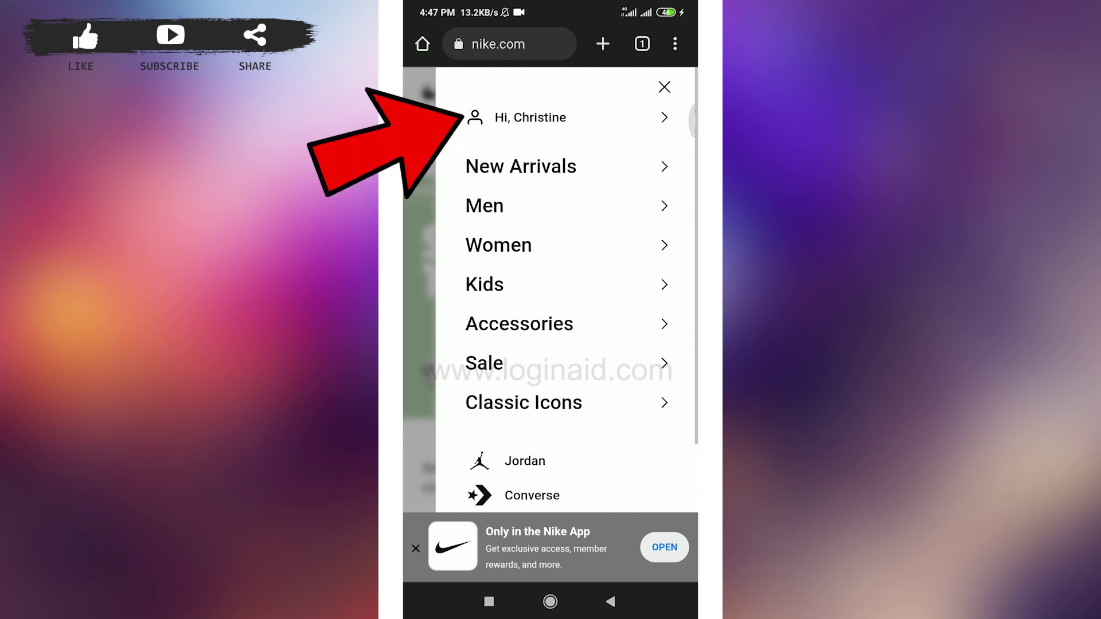
Step: Open the 'Hi' account submenu and go to Account Settings
click(530, 117)
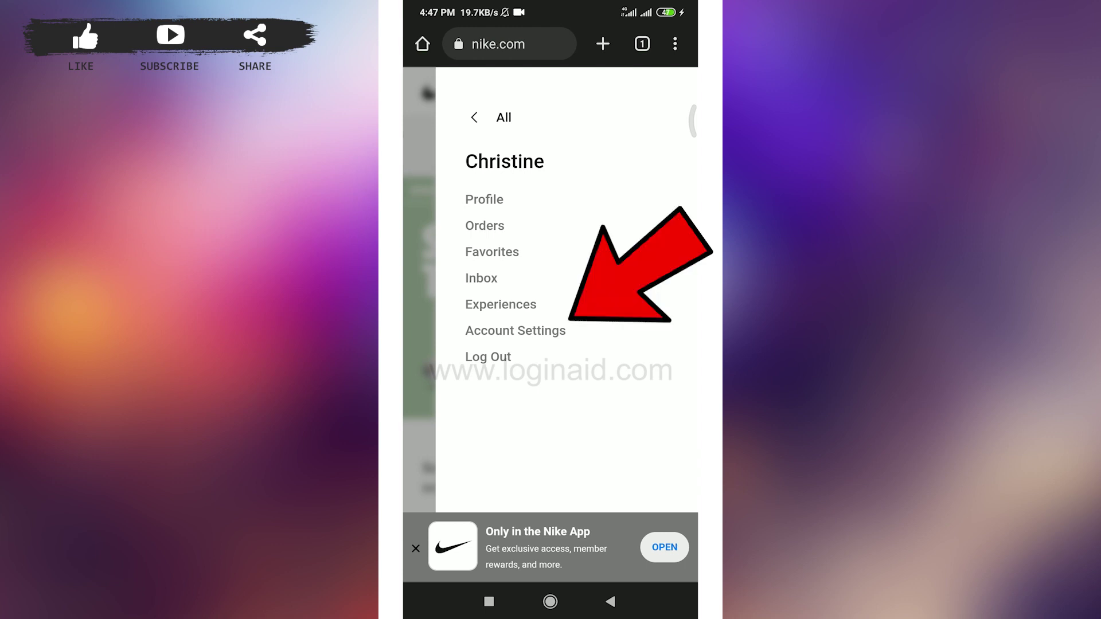
click(515, 331)
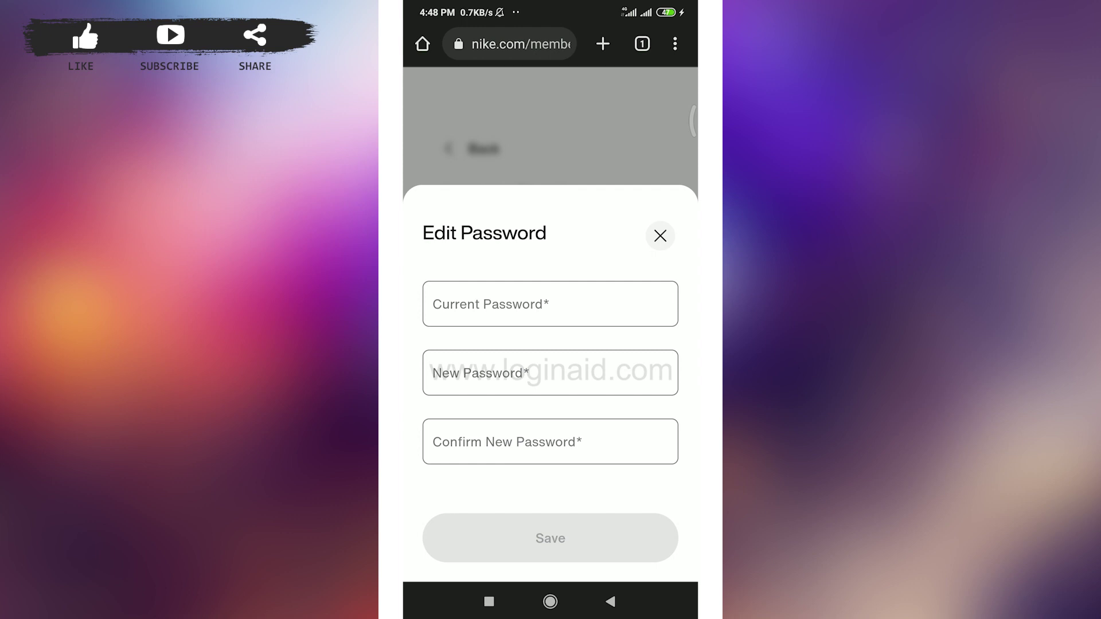
Step: Enter the current password, retype the rejected new password, confirm it, and save
click(550, 304)
text(a)
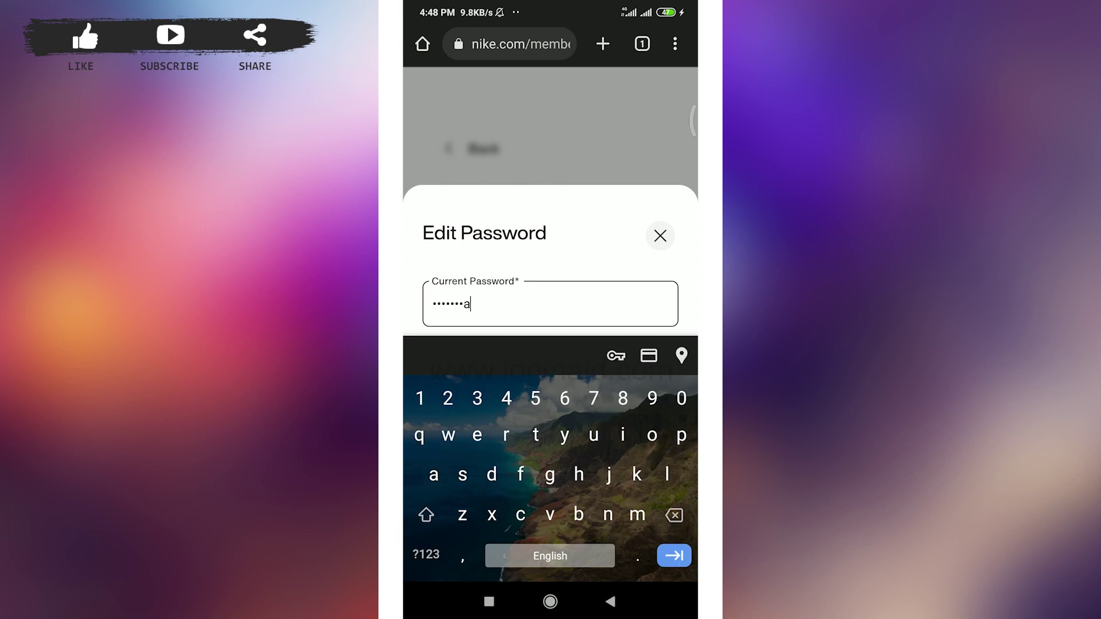
scroll(551, 284, down, 2)
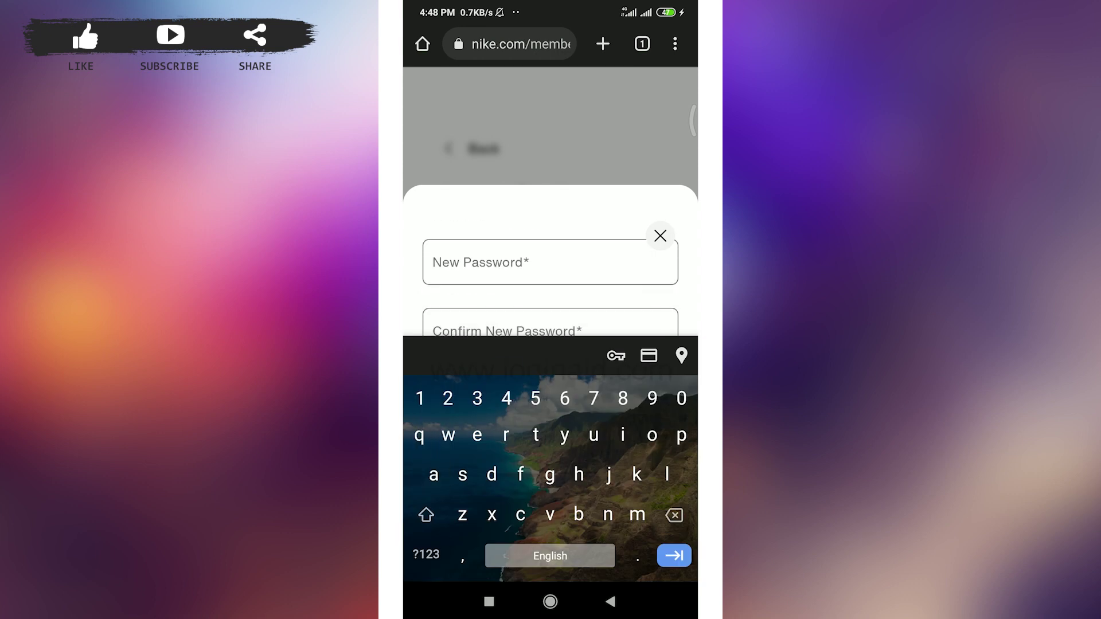
click(551, 263)
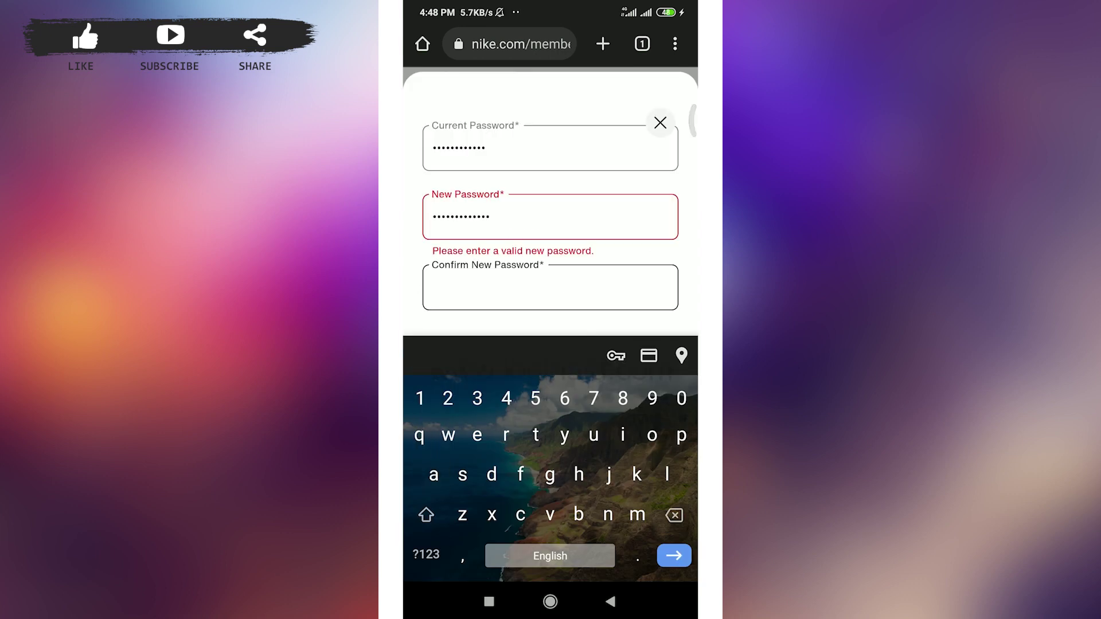
click(489, 216)
key(BackSpace)
key(BackSpace)
key(BackSpace)
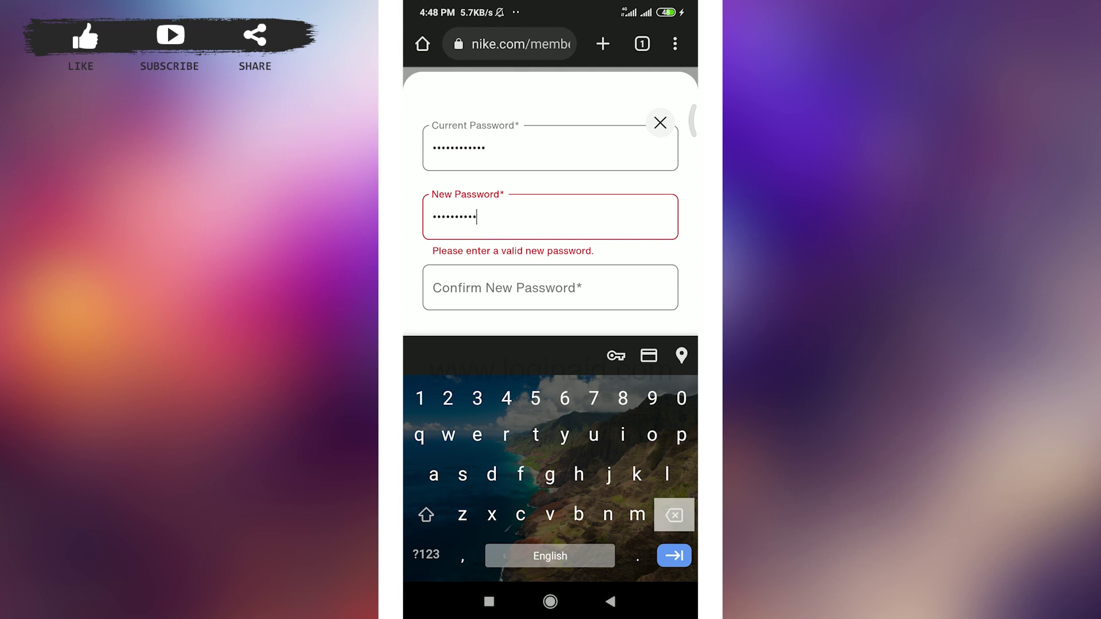
key(BackSpace)
key(BackSpace)
key(BackSpace)
key(BackSpace)
key(BackSpace)
key(BackSpace)
key(BackSpace)
key(BackSpace)
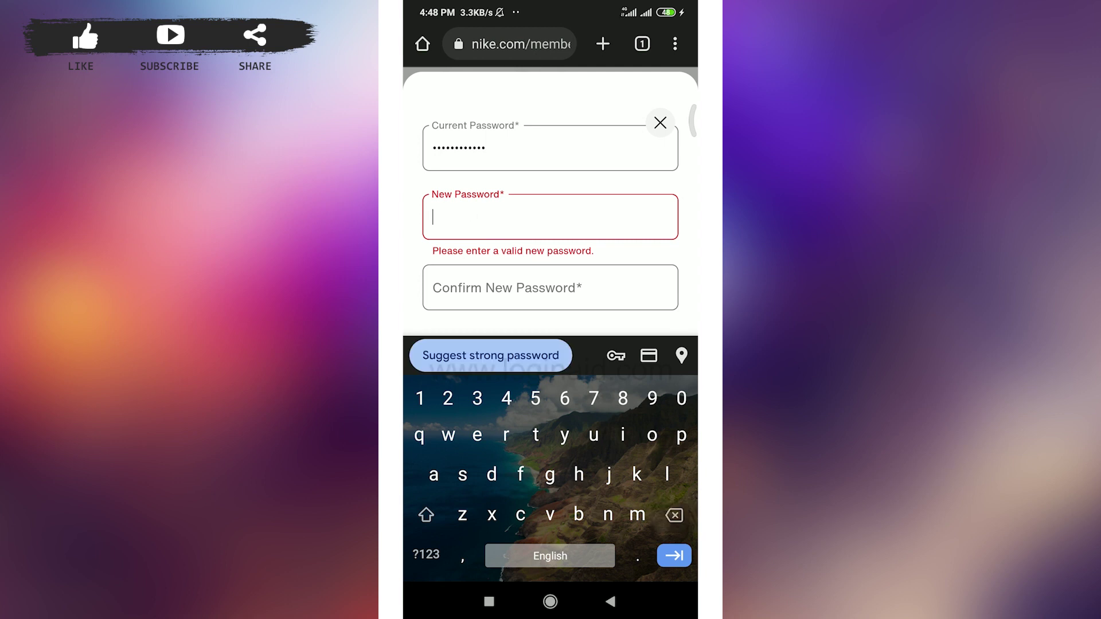
text(••••••••)
text(•••)
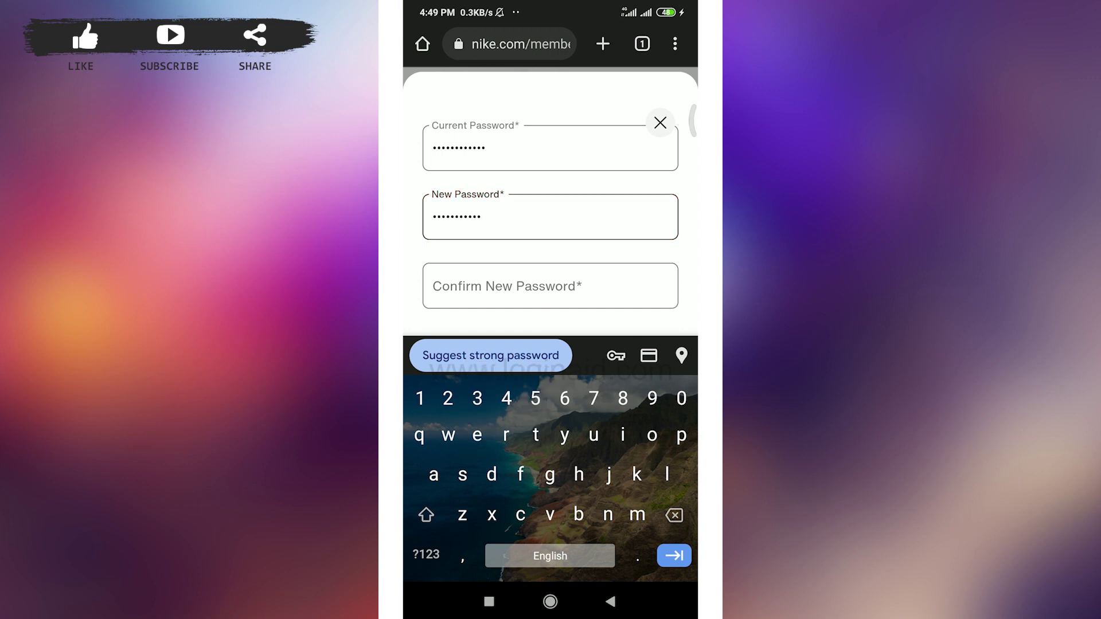
key(Tab)
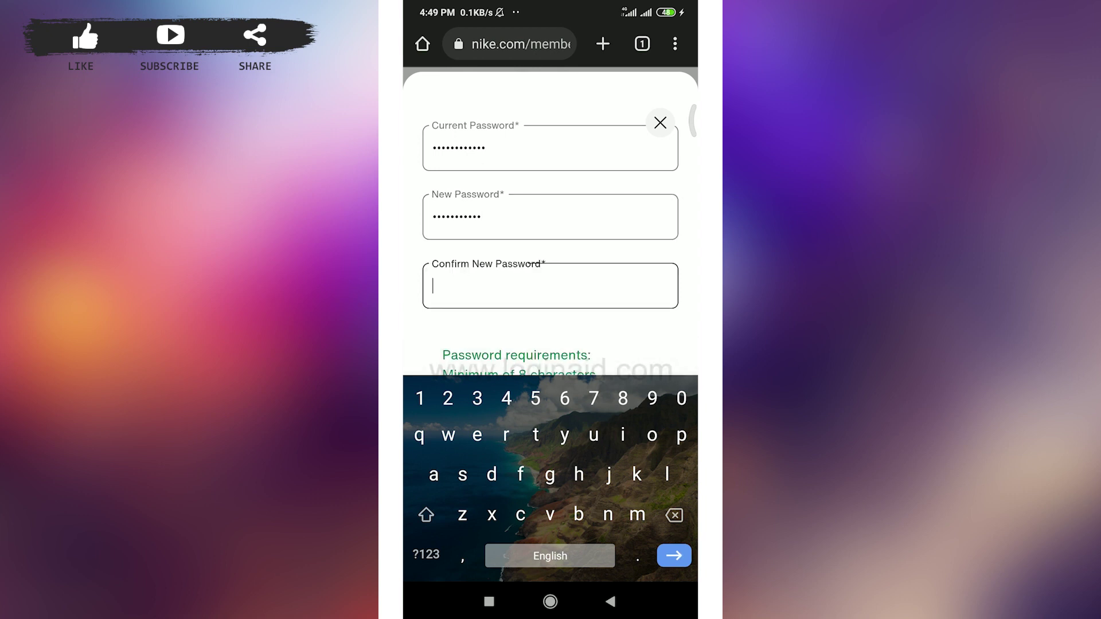
text(•••••••••••)
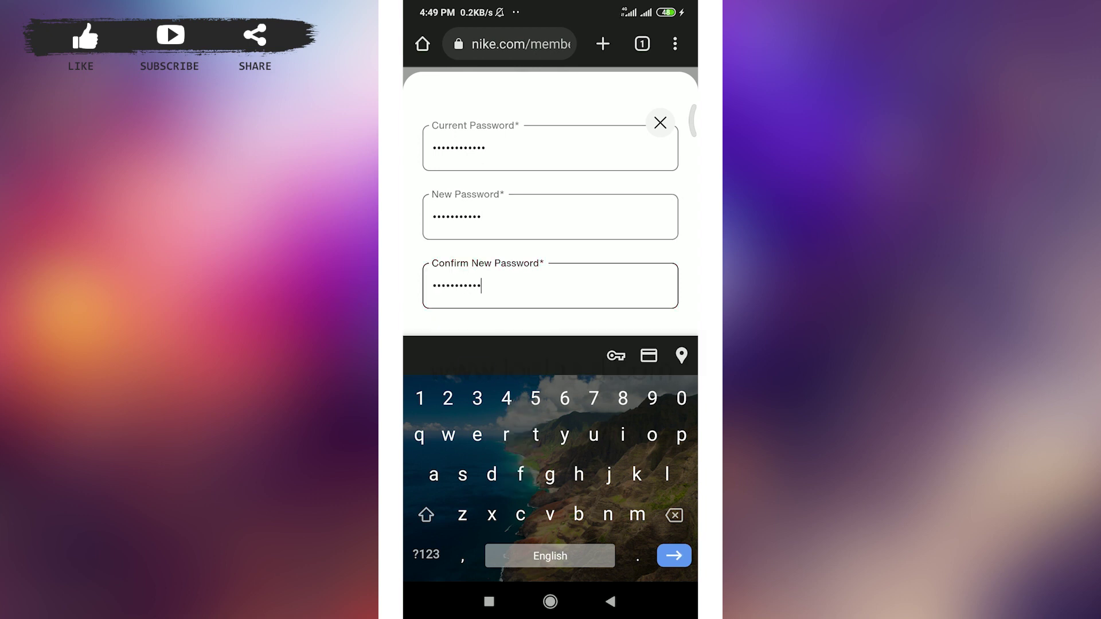
scroll(551, 201, down, 3)
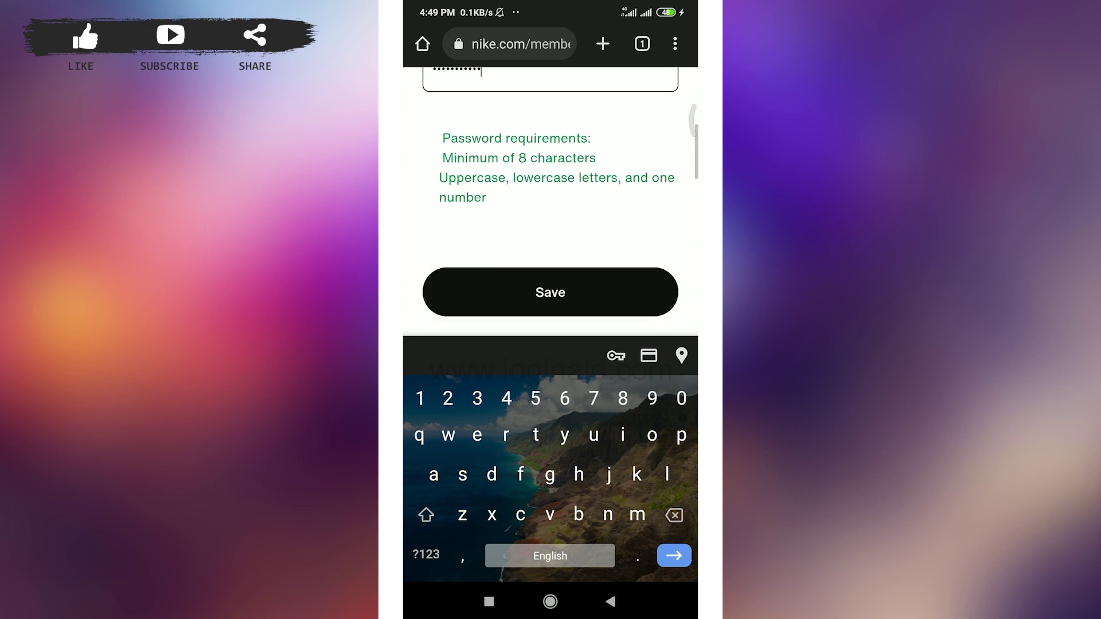
click(550, 292)
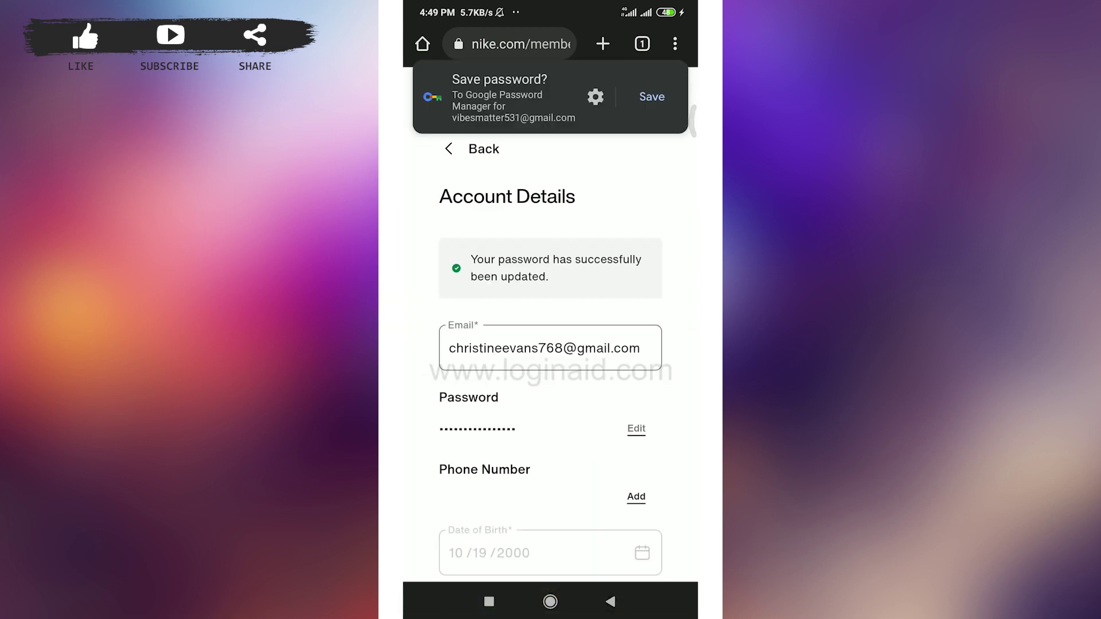
scroll(551, 361, down, 2)
scroll(551, 361, up, 2)
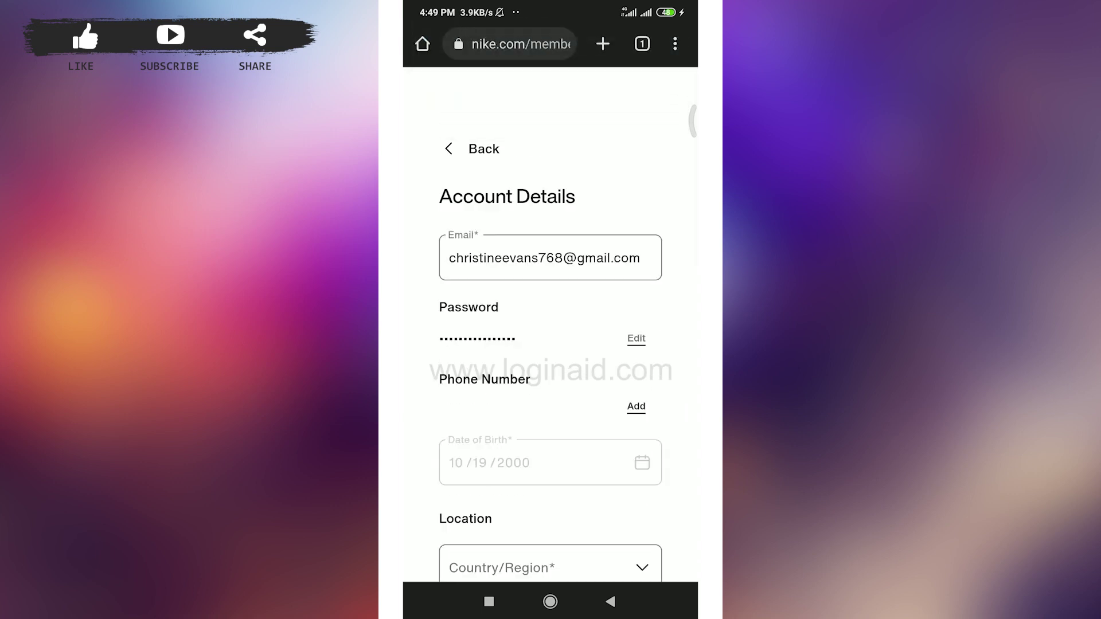
Step: Go back from Account Details through Settings to the Nike home page
click(469, 148)
click(610, 601)
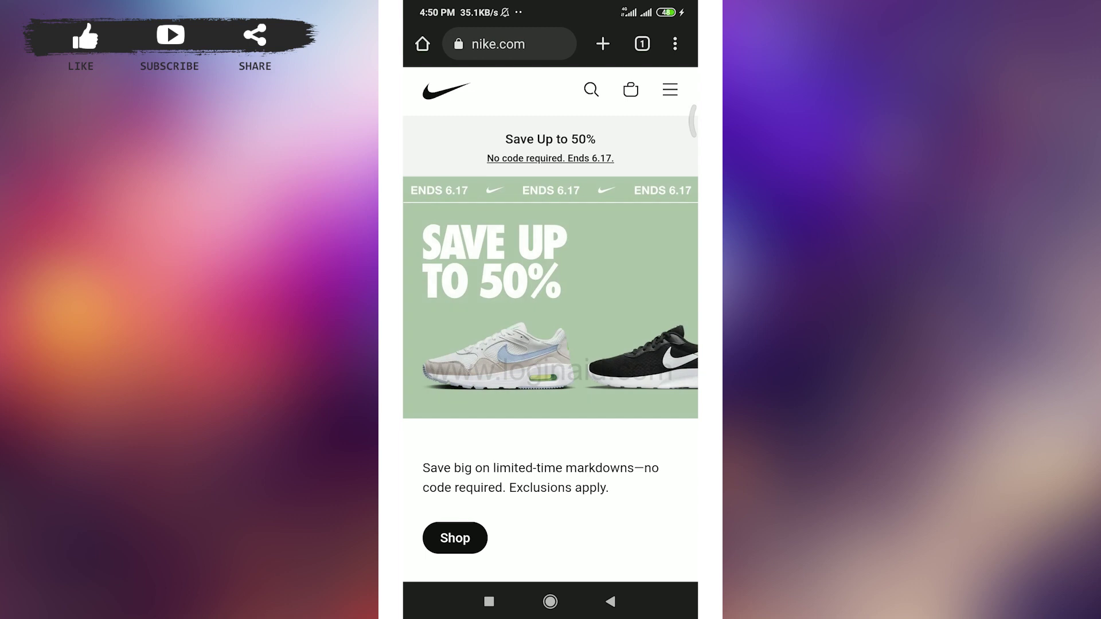
scroll(551, 344, down, 10)
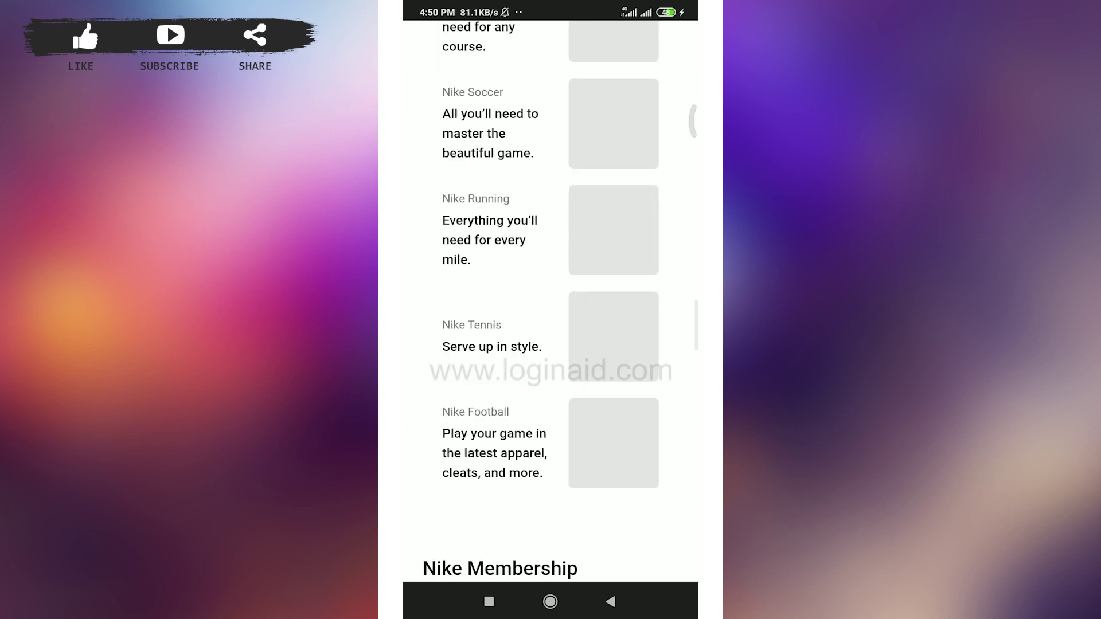